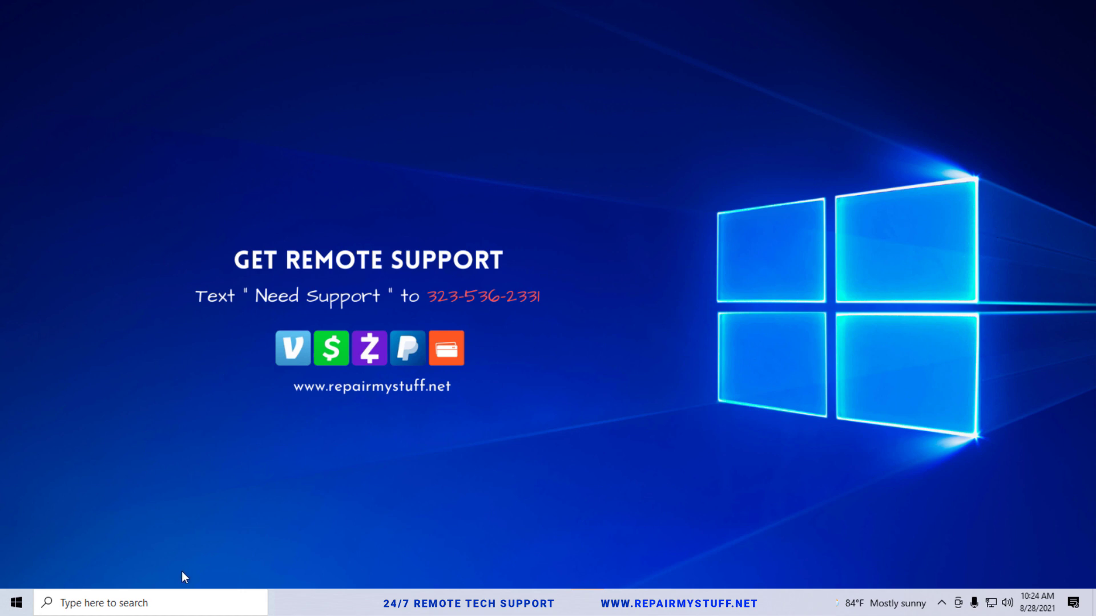
# Launch Settings from taskbar search and go to System > About to view the PC's specifications
pyautogui.click(160, 597)
pyautogui.write('seetin')
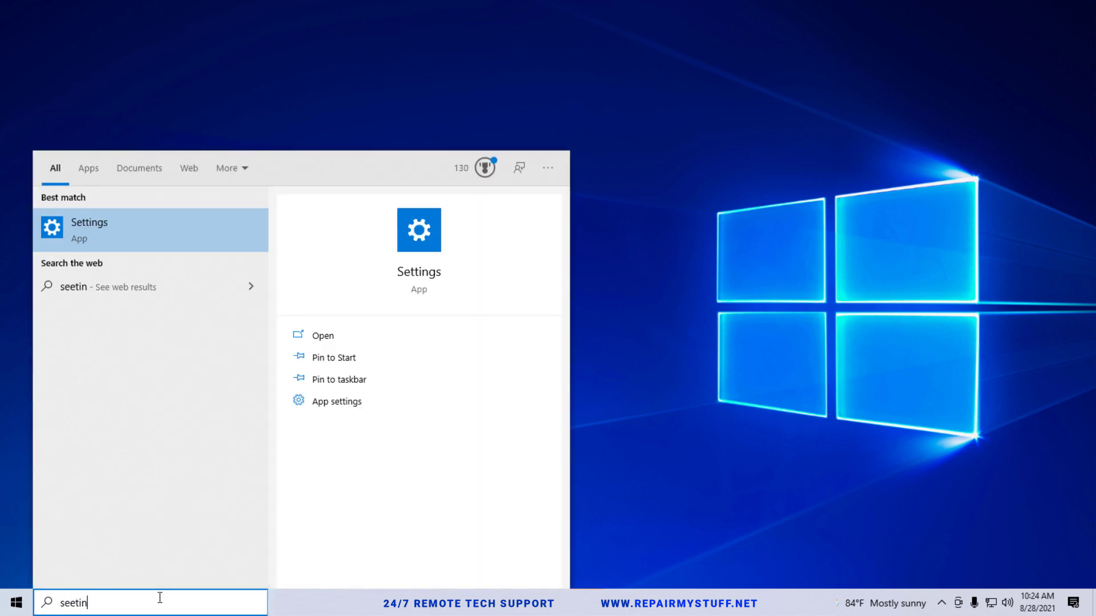
pyautogui.write('g')
pyautogui.click(153, 231)
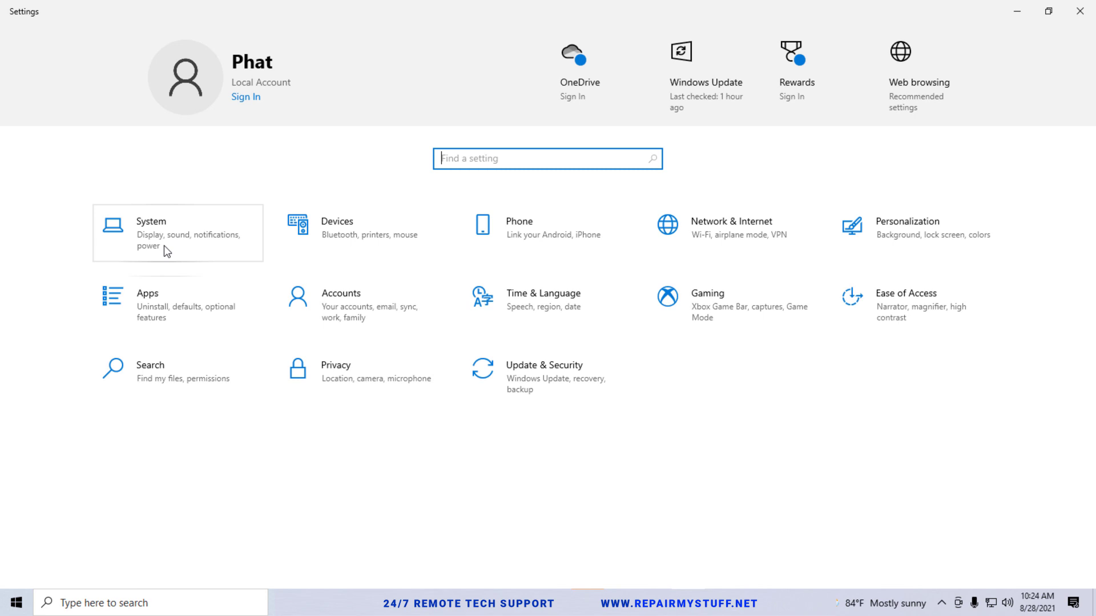
pyautogui.click(168, 229)
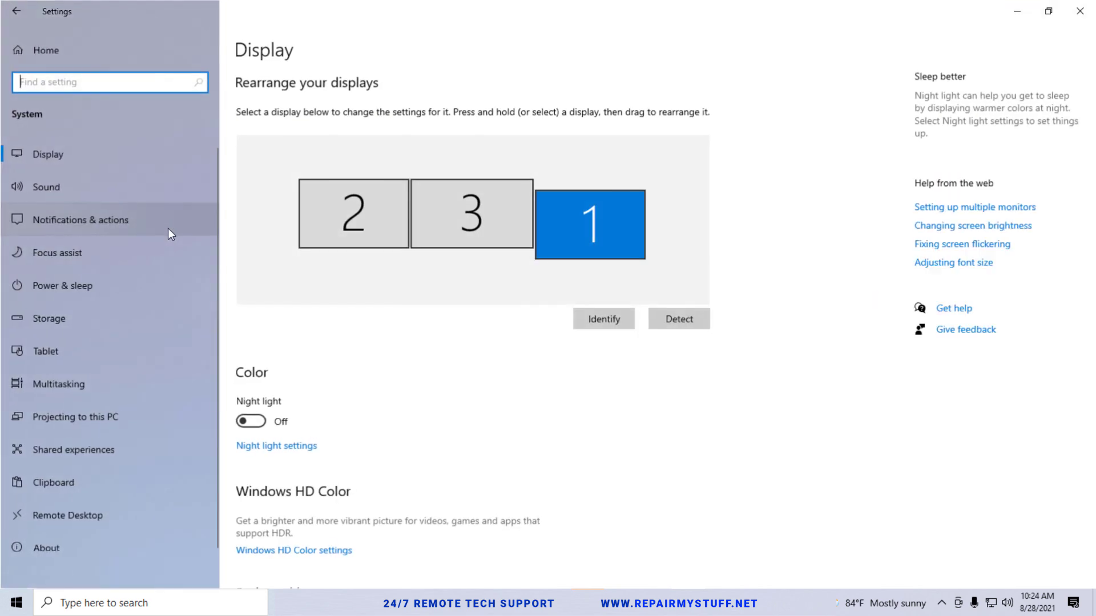
pyautogui.click(67, 548)
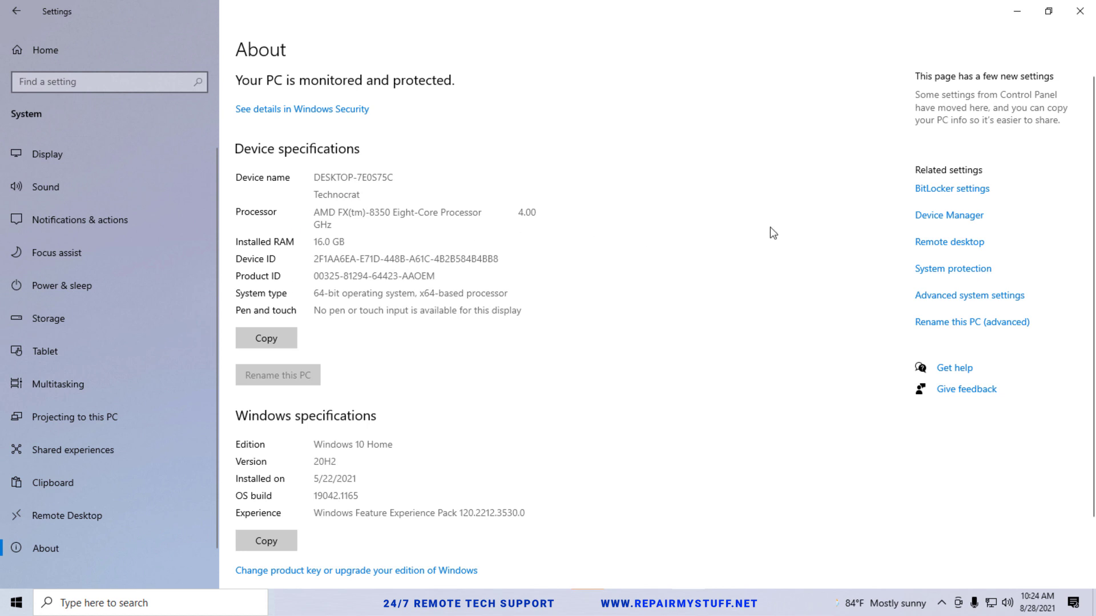
# Bring up Device Installation Settings from the Hardware tab of Advanced system settings
pyautogui.click(996, 298)
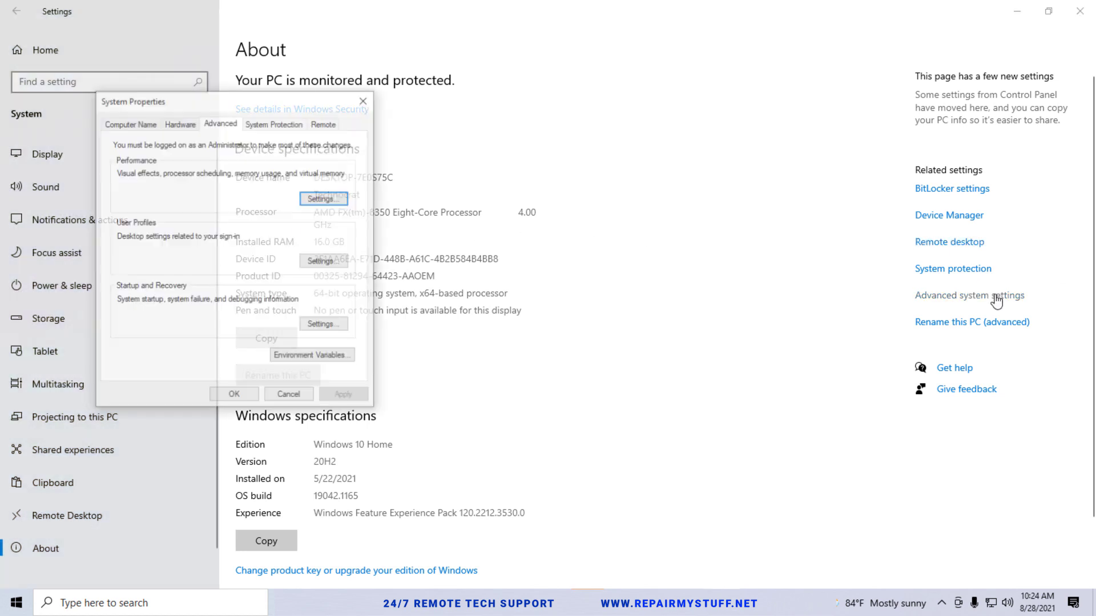
pyautogui.moveTo(223, 101); pyautogui.dragTo(508, 116)
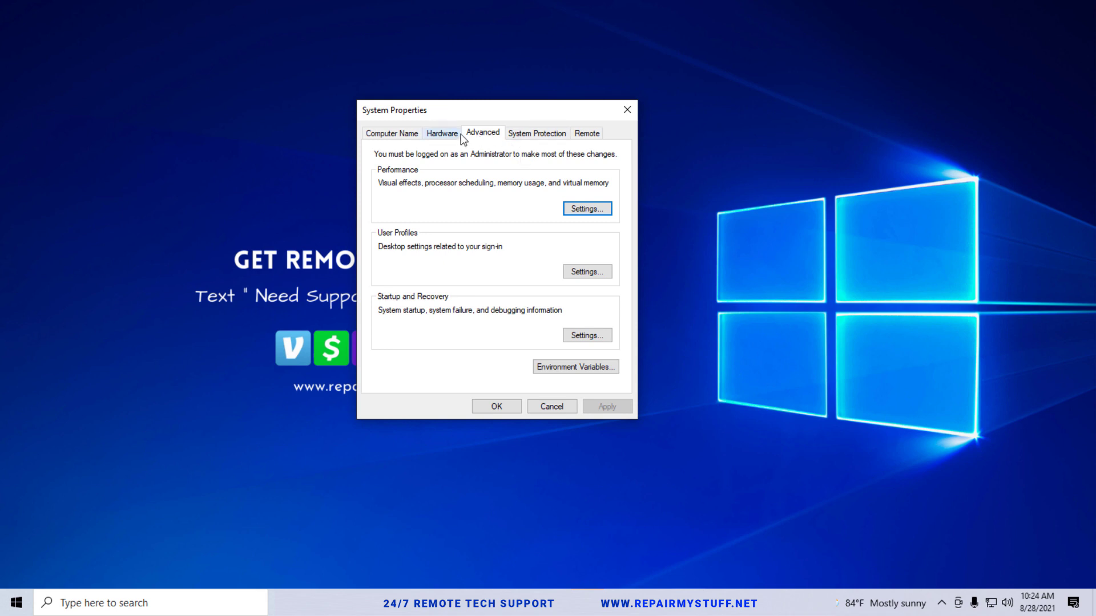
pyautogui.click(437, 135)
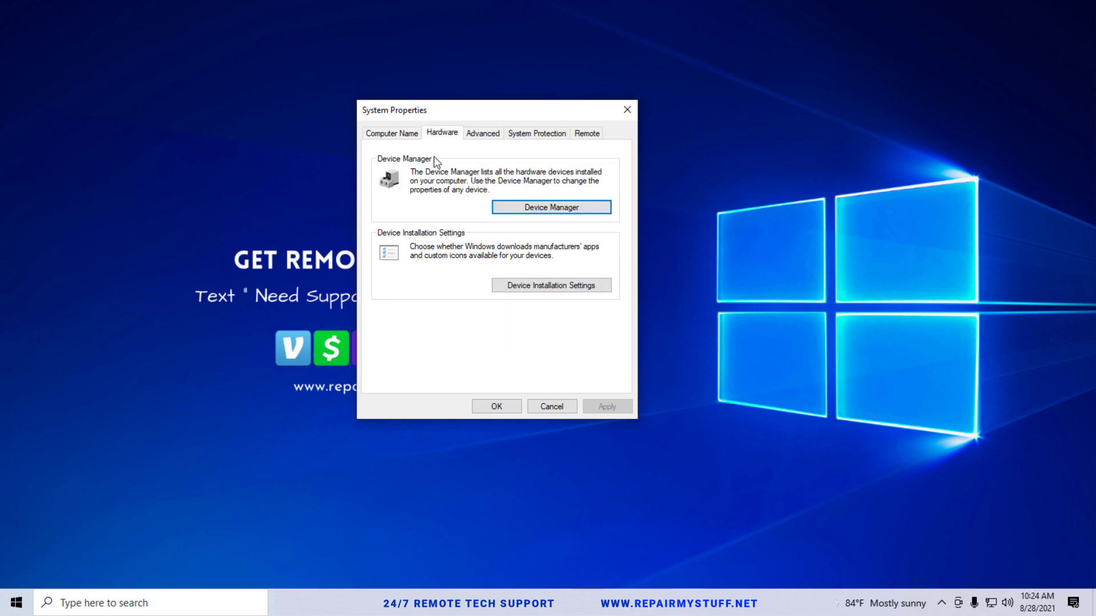
pyautogui.click(559, 291)
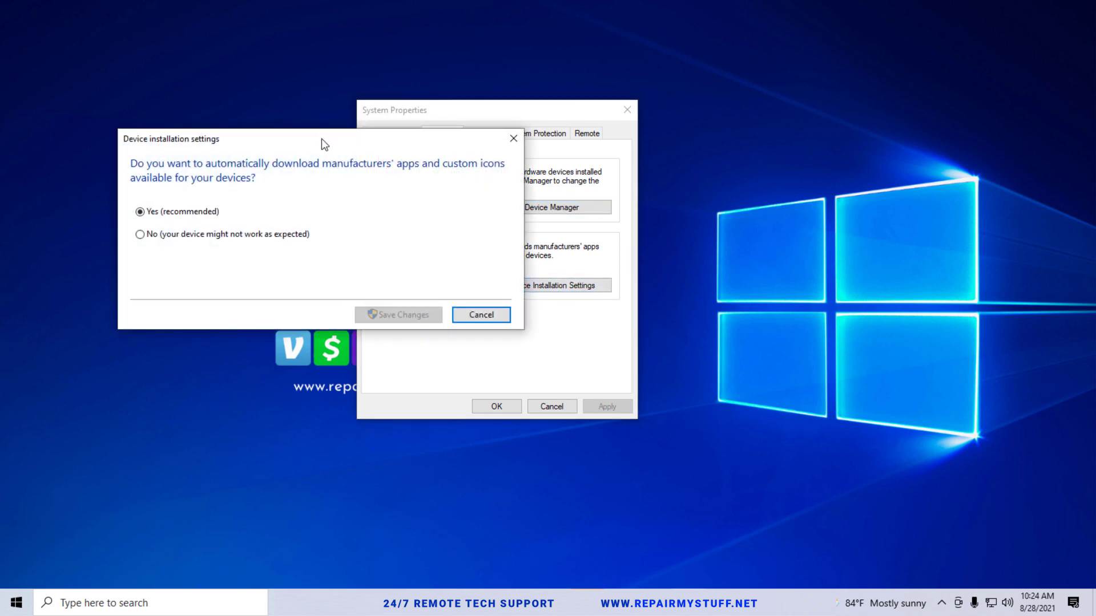
# Cancel without changes, keeping automatic downloads at Yes (recommended), and close System Properties
pyautogui.click(220, 245)
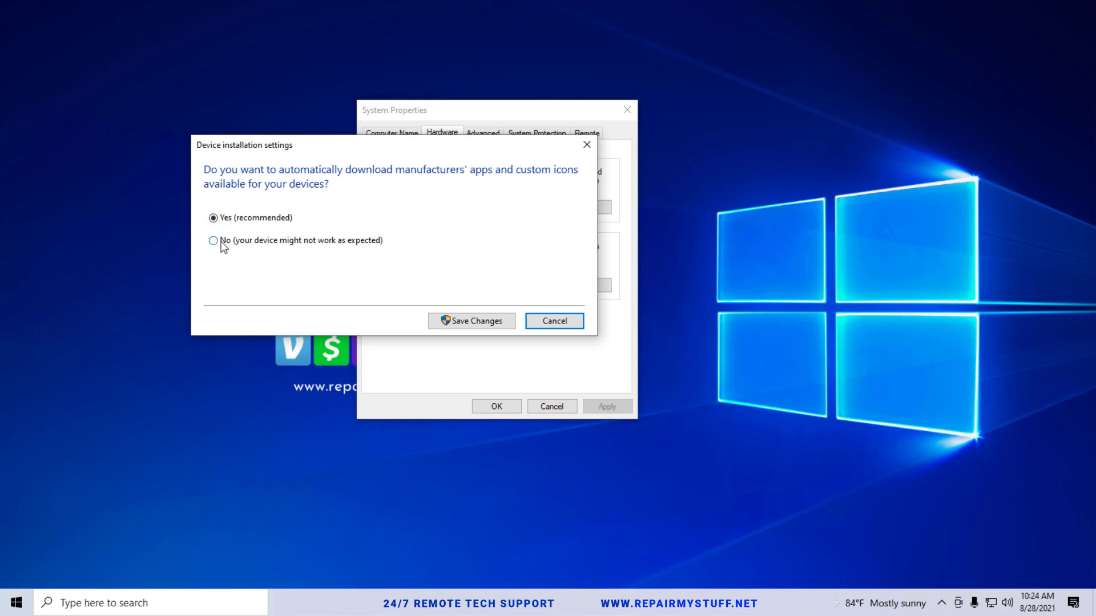
pyautogui.click(222, 242)
pyautogui.click(542, 321)
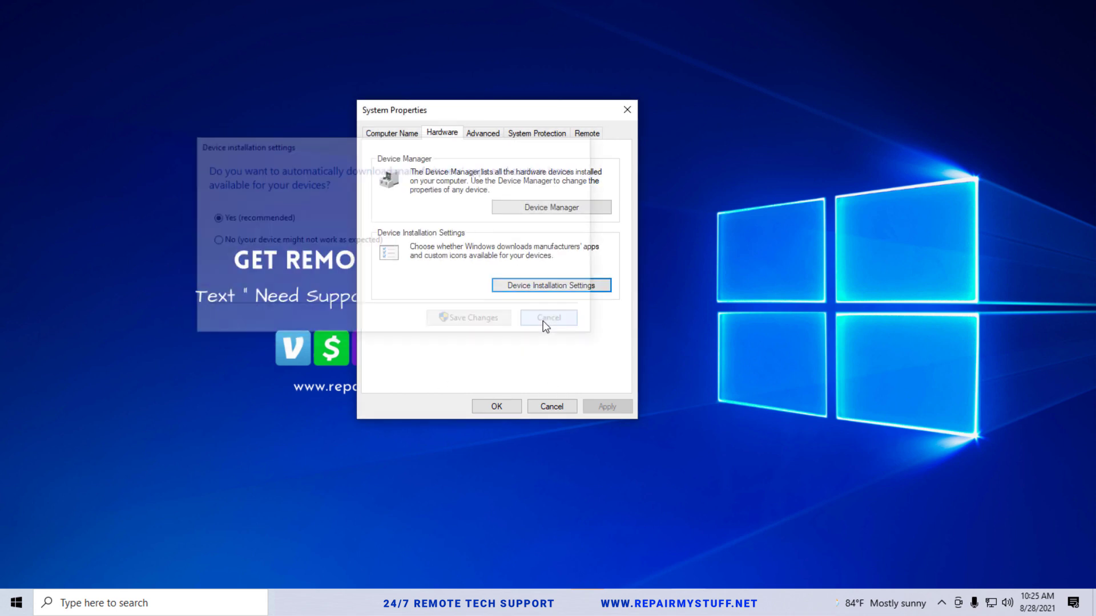
pyautogui.click(502, 409)
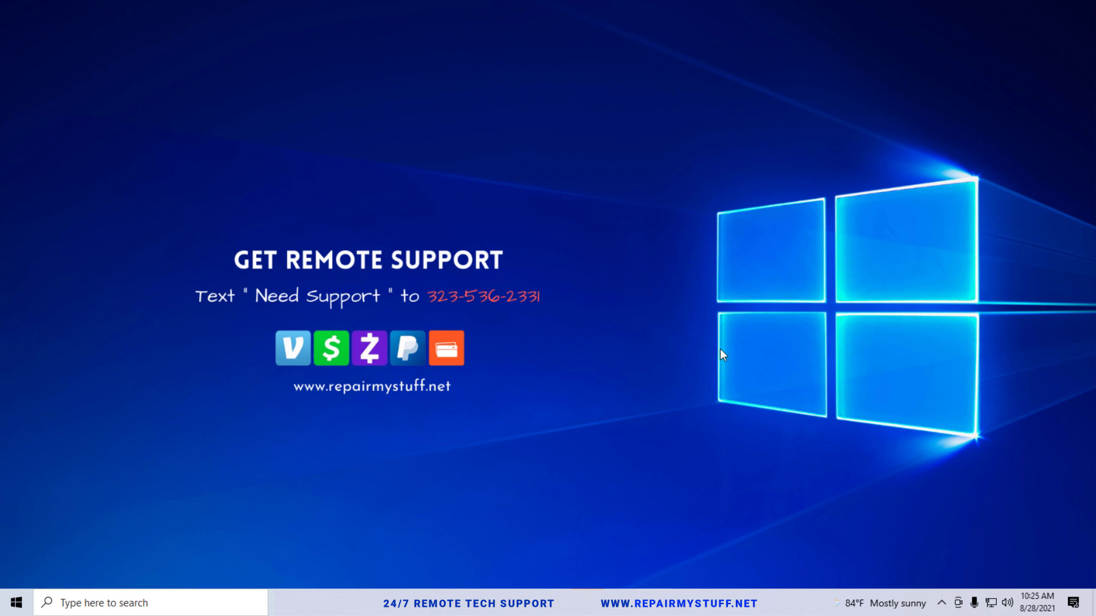
# Launch Device Manager from taskbar search and centre its window
pyautogui.click(138, 603)
pyautogui.write('de')
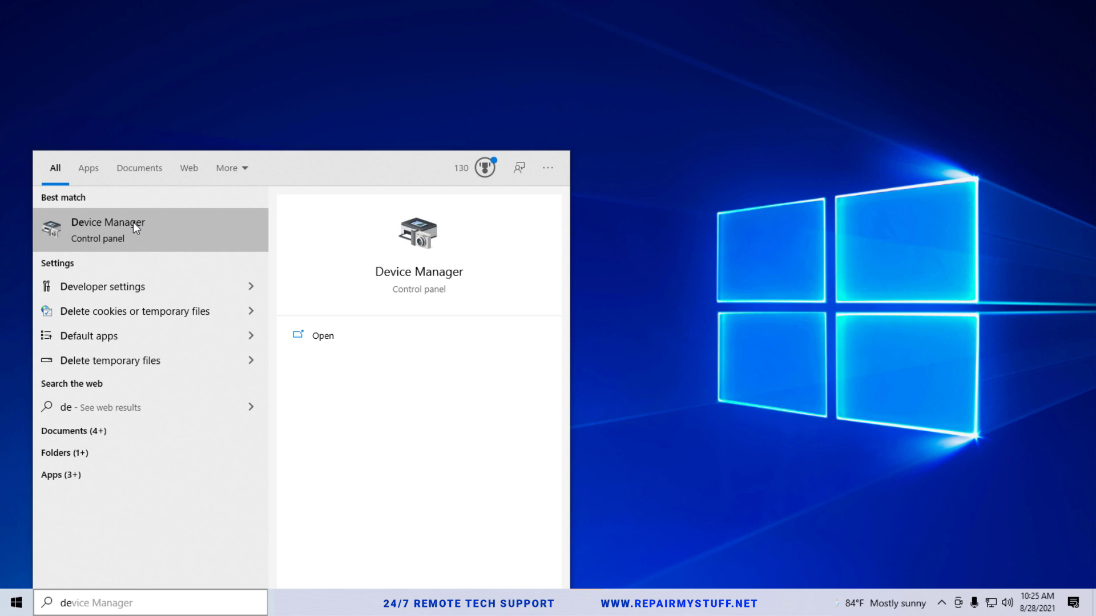
pyautogui.click(132, 221)
pyautogui.moveTo(239, 46); pyautogui.dragTo(451, 79)
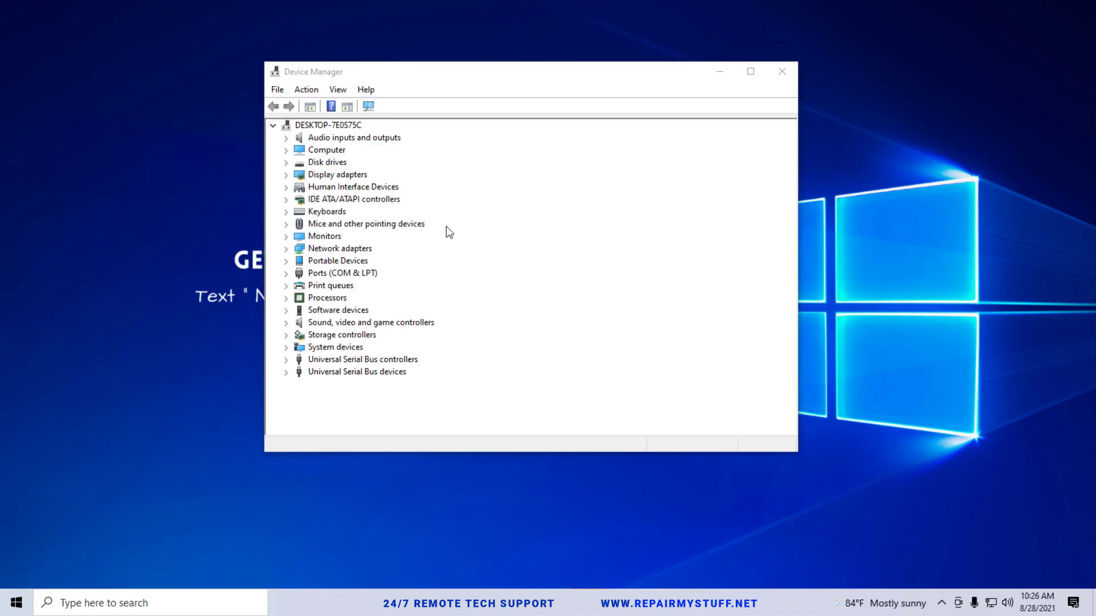
# Expand Sound, video and game controllers and select High Definition Audio, NVIDIA, and Steinberg UR22
pyautogui.click(329, 324)
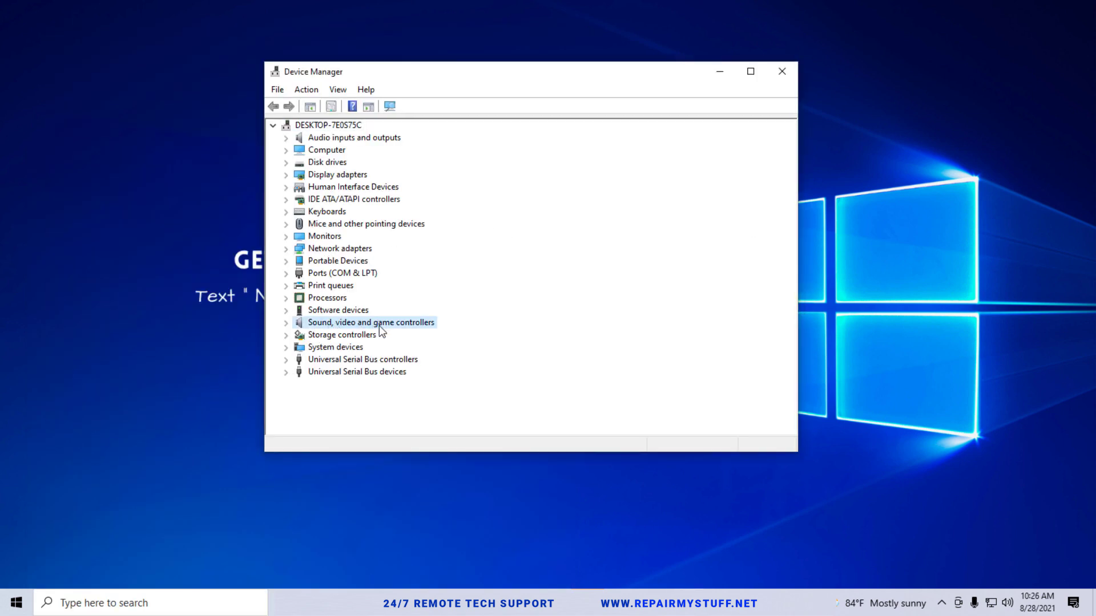
pyautogui.click(286, 323)
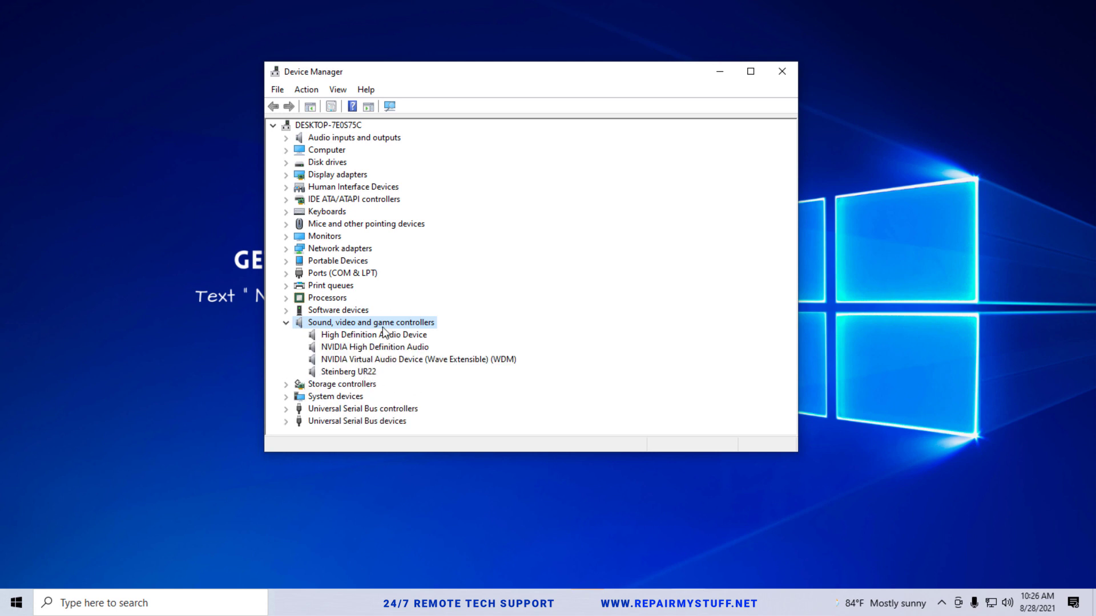
pyautogui.click(330, 337)
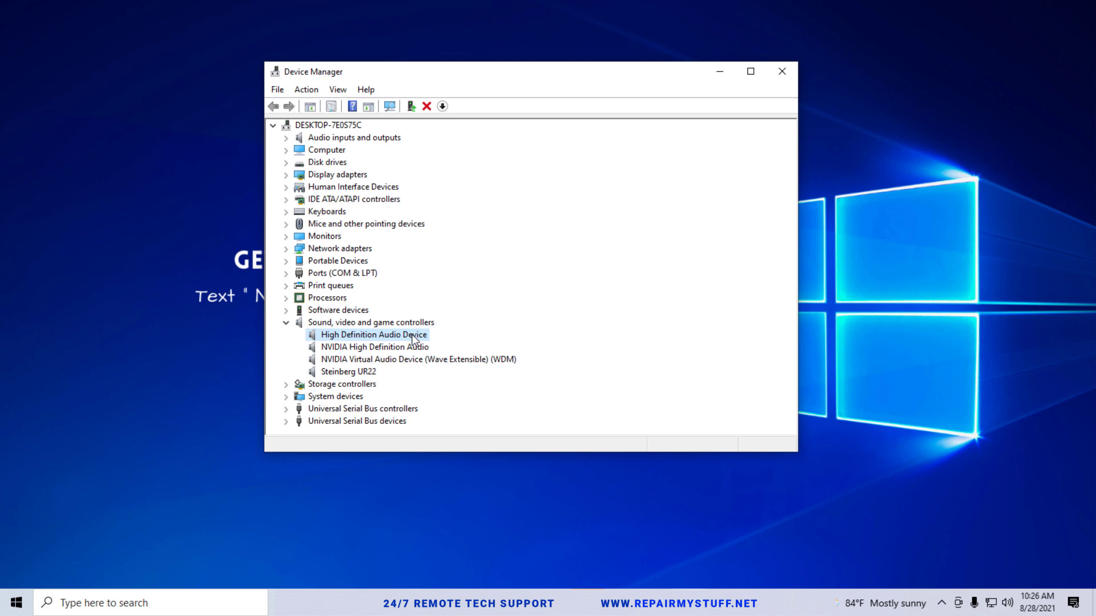
pyautogui.click(387, 349)
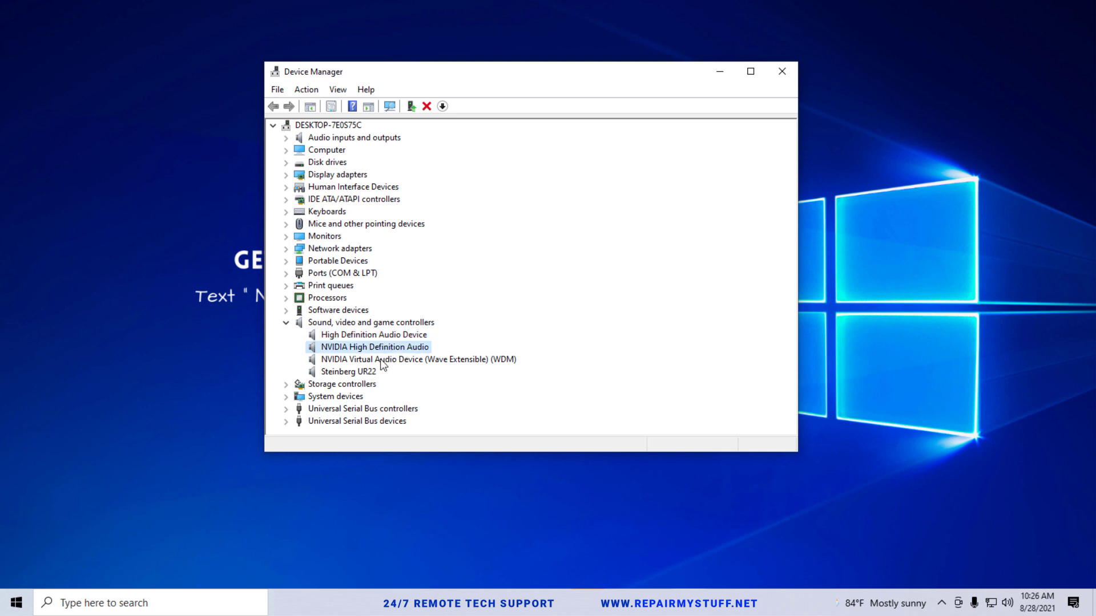
pyautogui.click(352, 374)
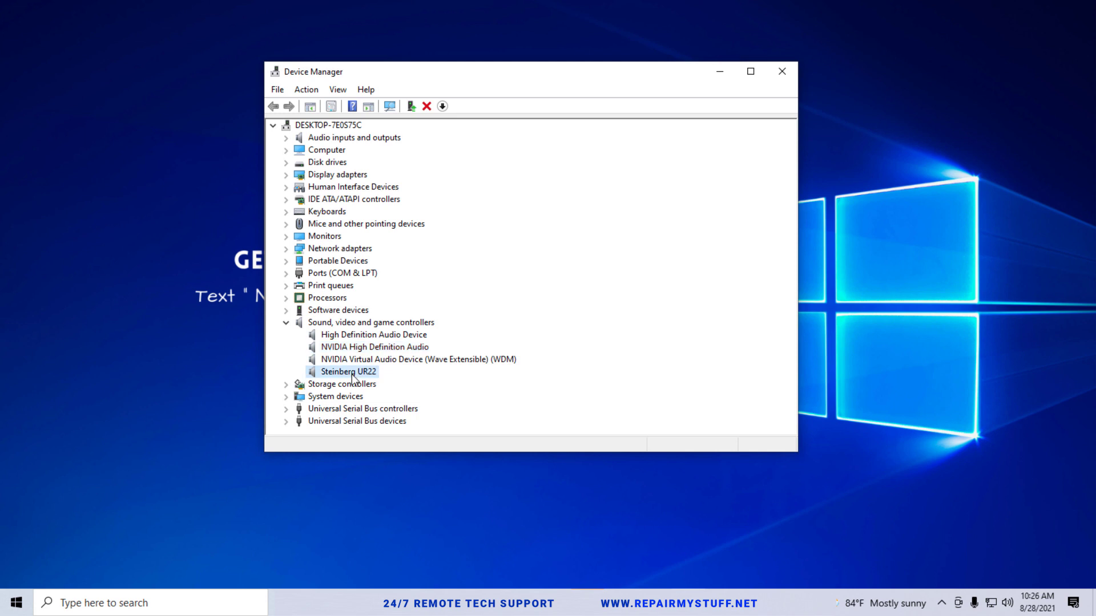
# Start disabling High Definition Audio Device, then back out so it stays enabled
pyautogui.click(363, 336)
pyautogui.rightClick(363, 341)
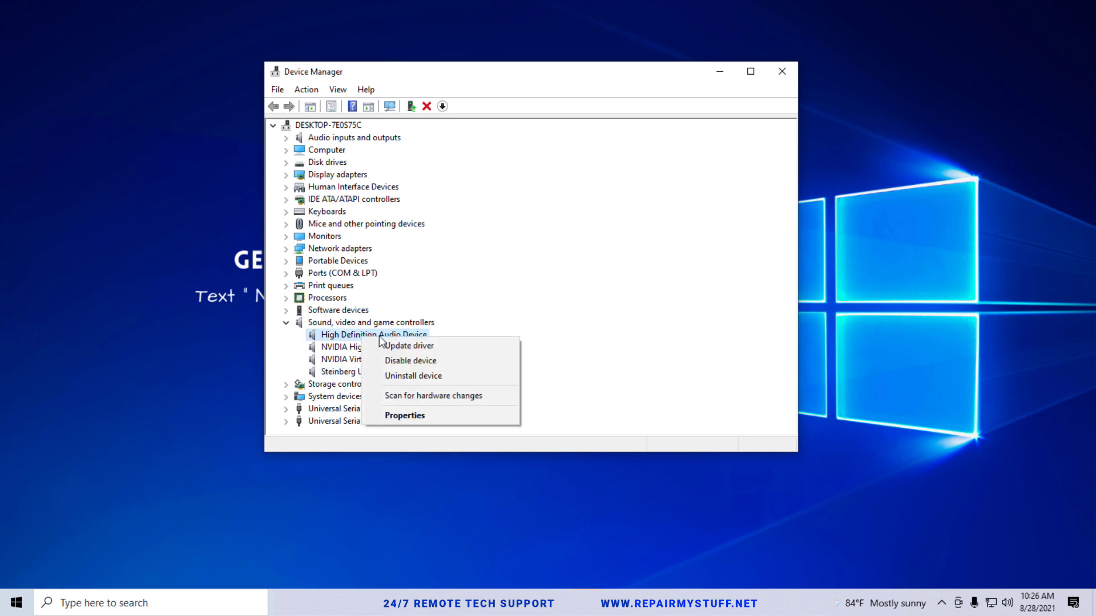
pyautogui.click(393, 361)
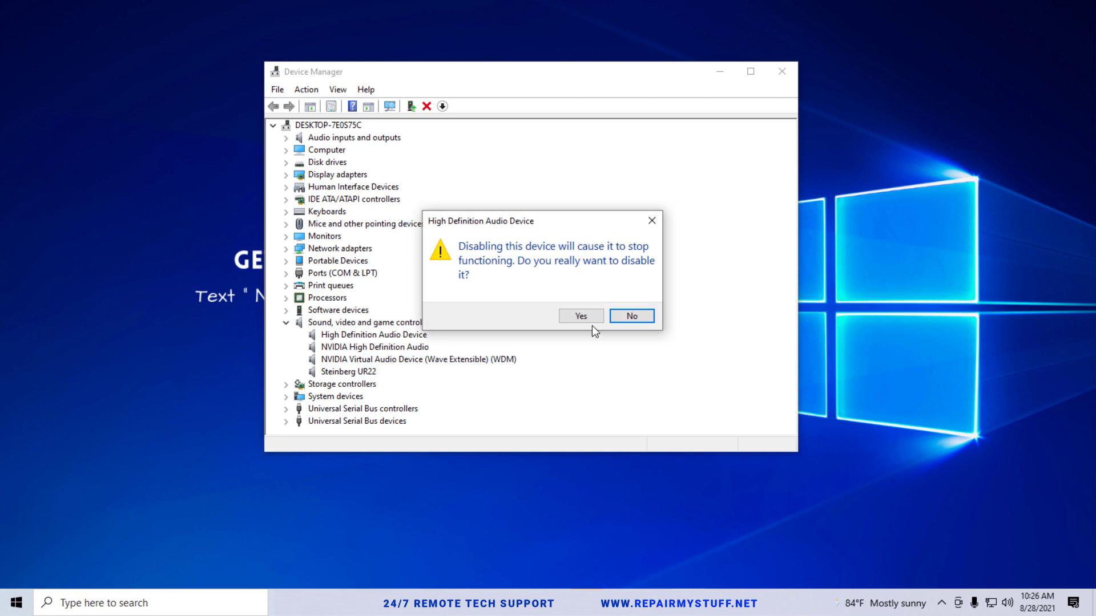
pyautogui.click(652, 221)
# Search automatically for a High Definition Audio Device driver; the best driver is already installed
pyautogui.rightClick(360, 337)
pyautogui.click(399, 343)
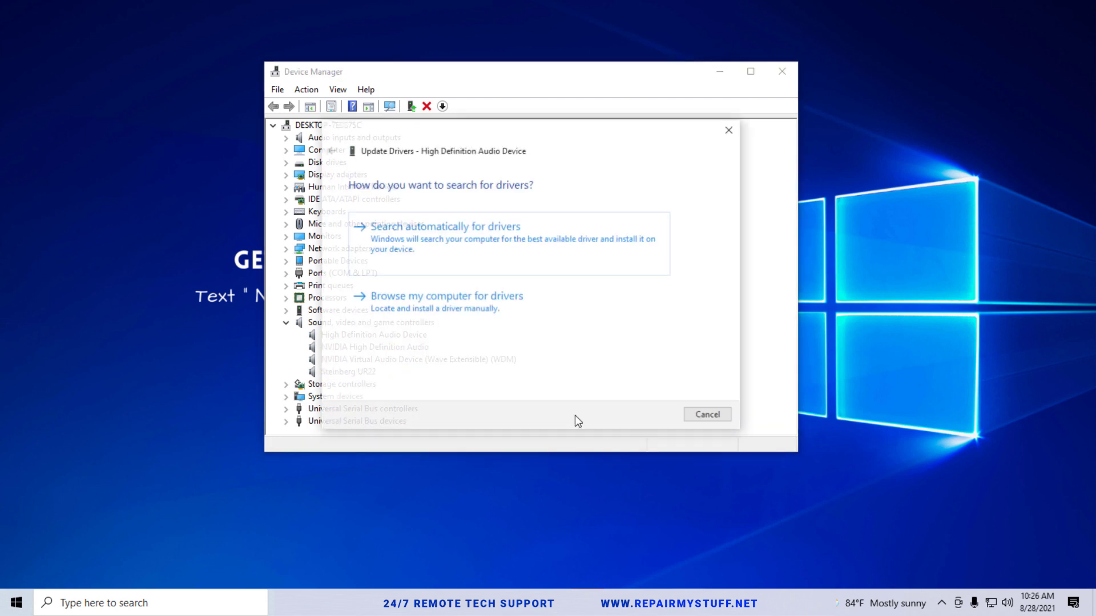
pyautogui.click(519, 237)
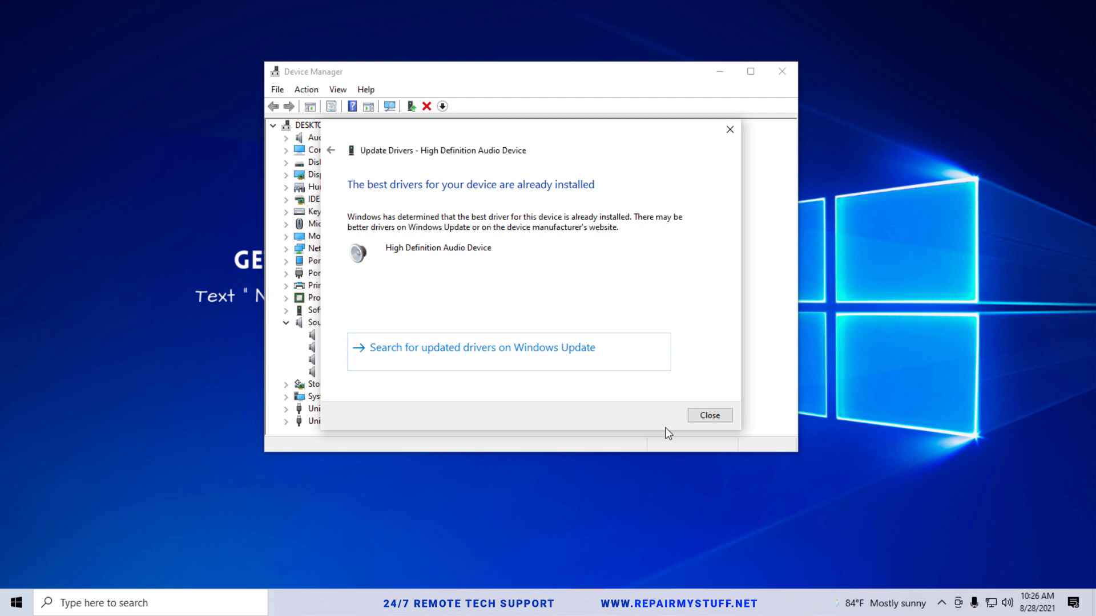
pyautogui.click(701, 416)
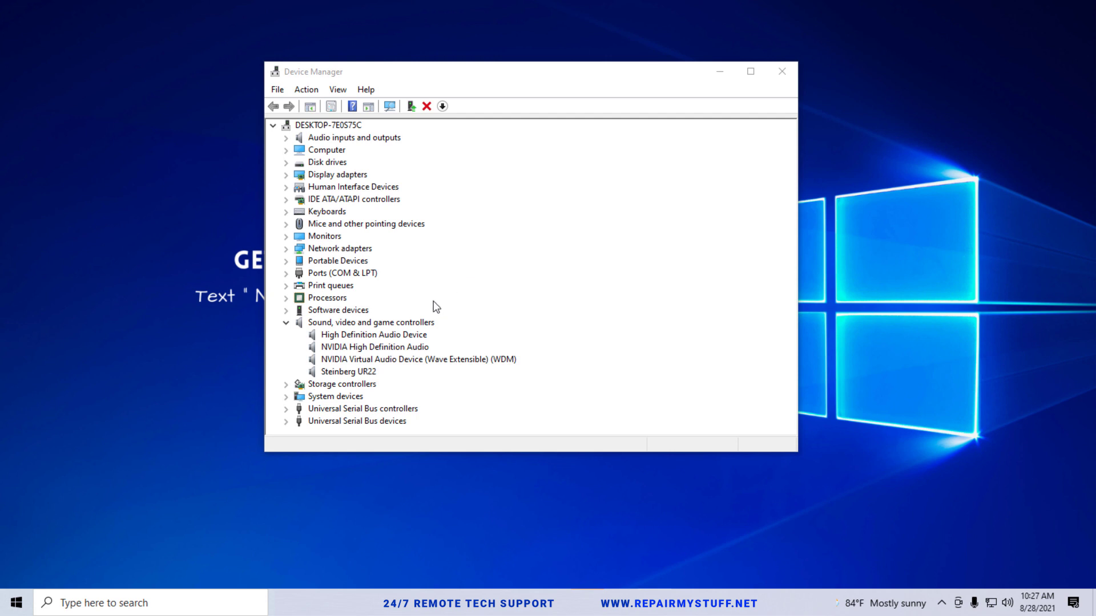
pyautogui.click(346, 350)
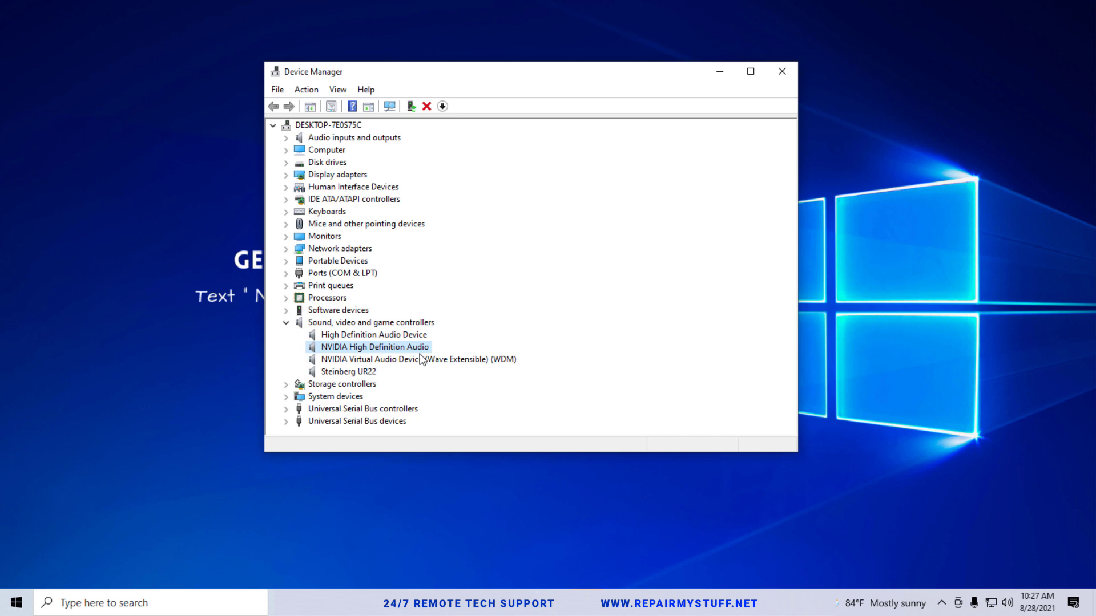
pyautogui.click(354, 375)
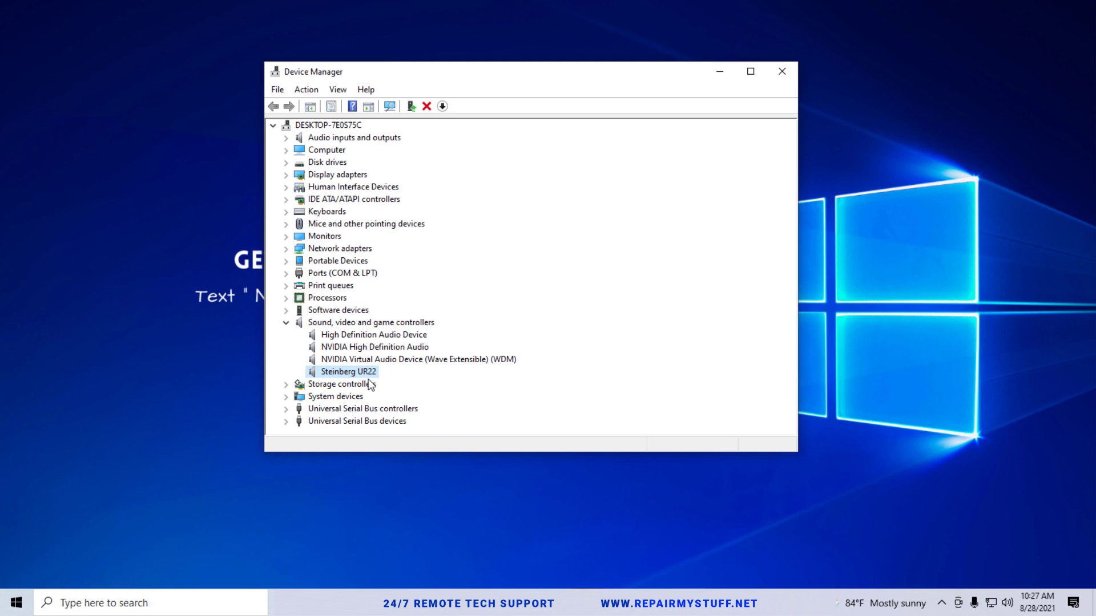
pyautogui.rightClick(364, 371)
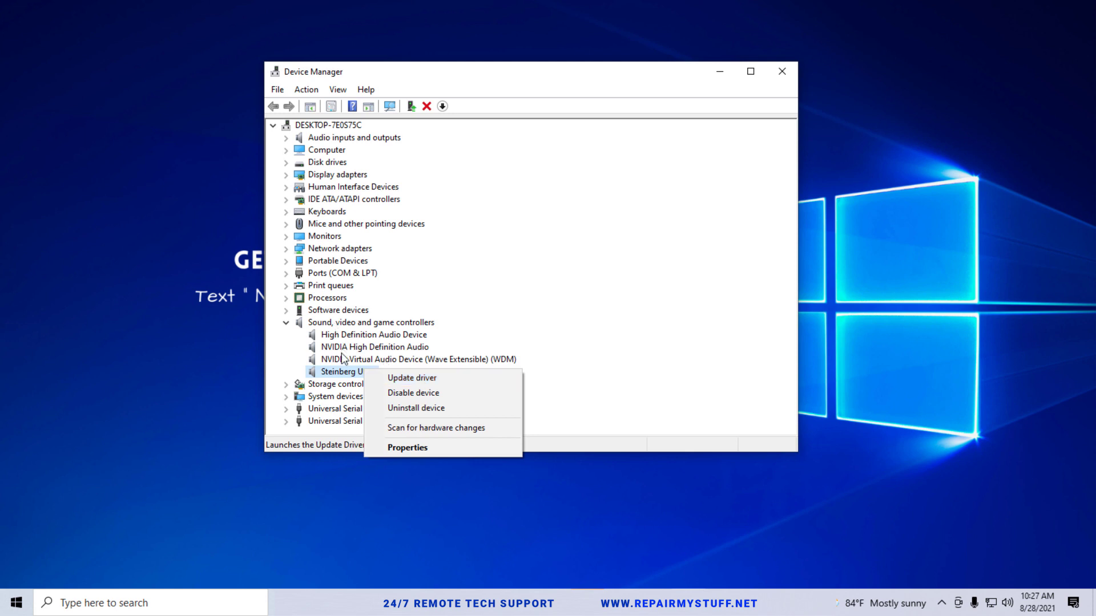
pyautogui.click(349, 378)
pyautogui.click(343, 359)
pyautogui.click(341, 347)
pyautogui.click(350, 371)
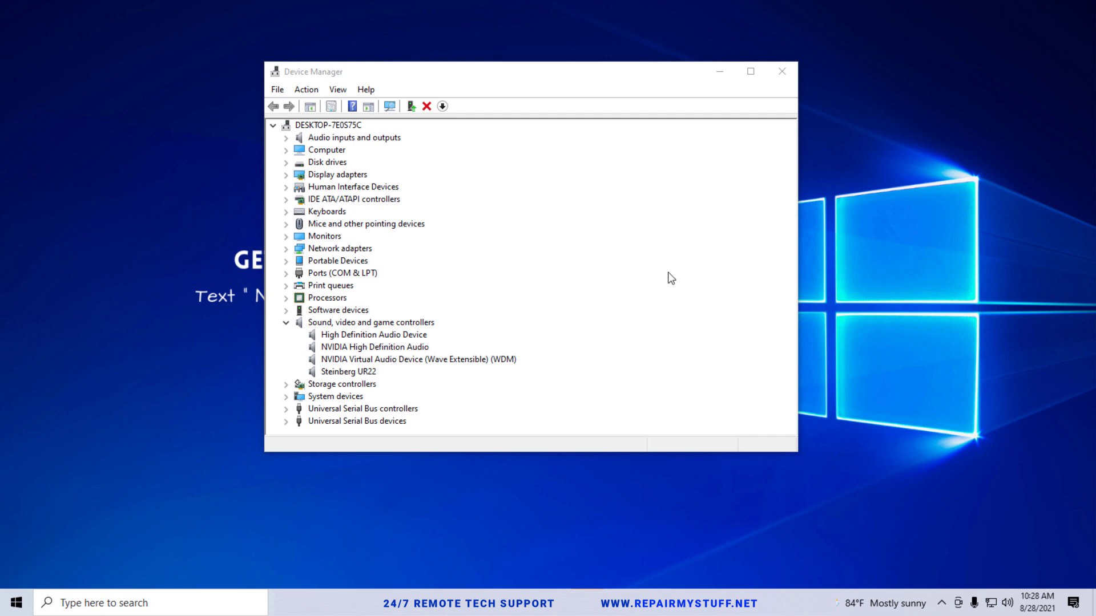
pyautogui.rightClick(376, 371)
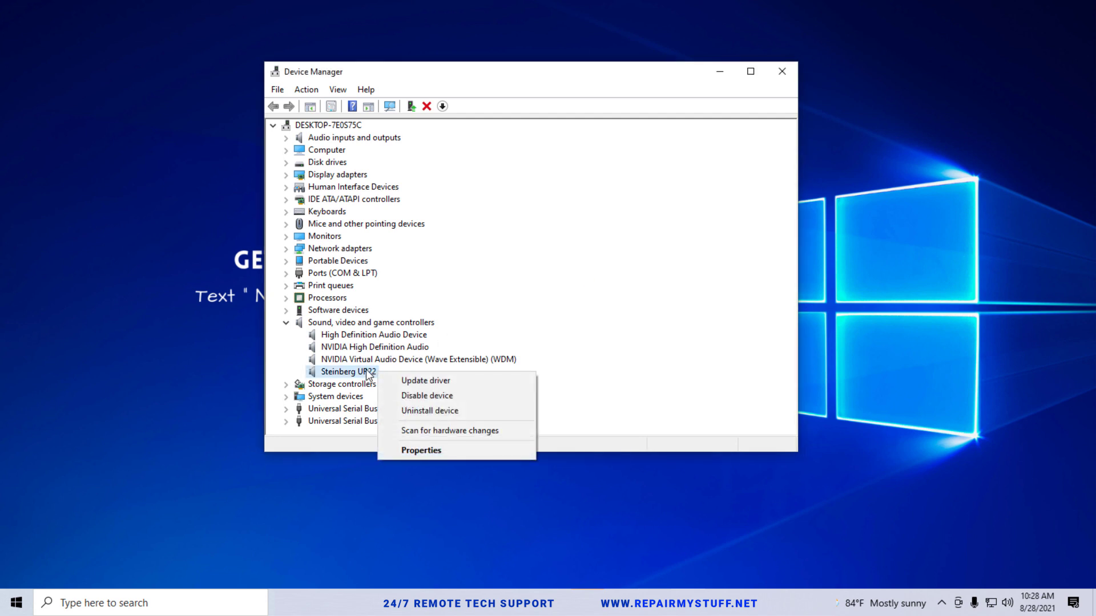
pyautogui.click(364, 337)
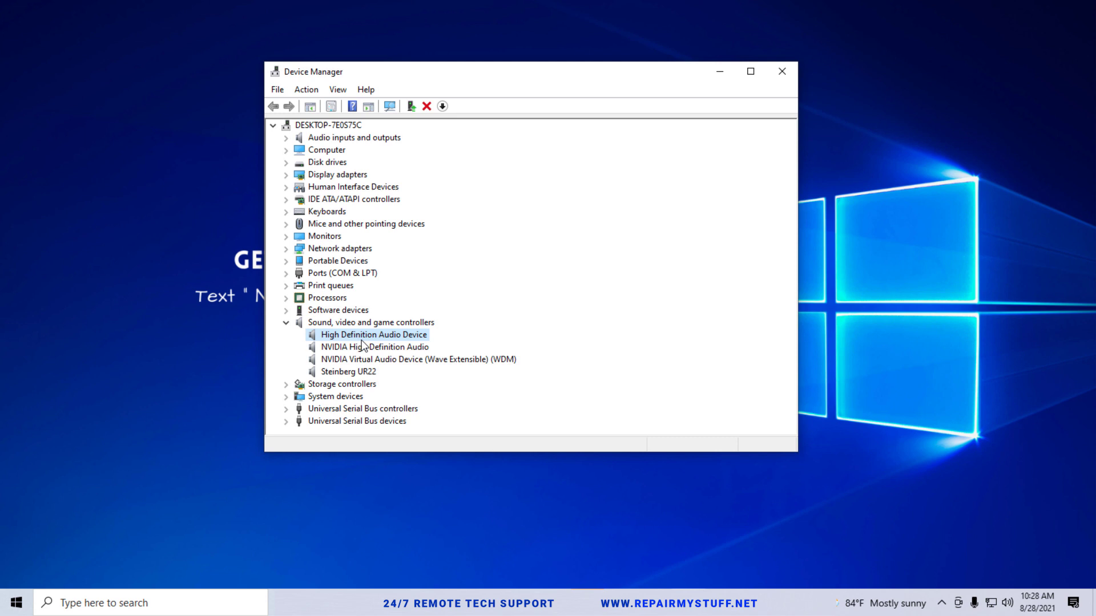
pyautogui.rightClick(361, 371)
pyautogui.click(408, 450)
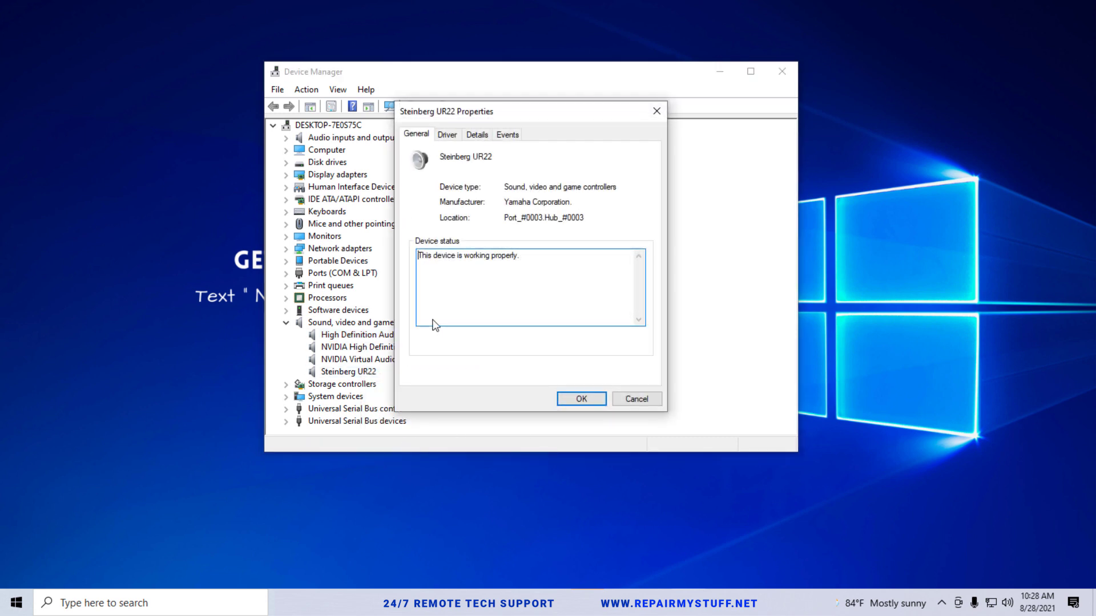
pyautogui.click(447, 135)
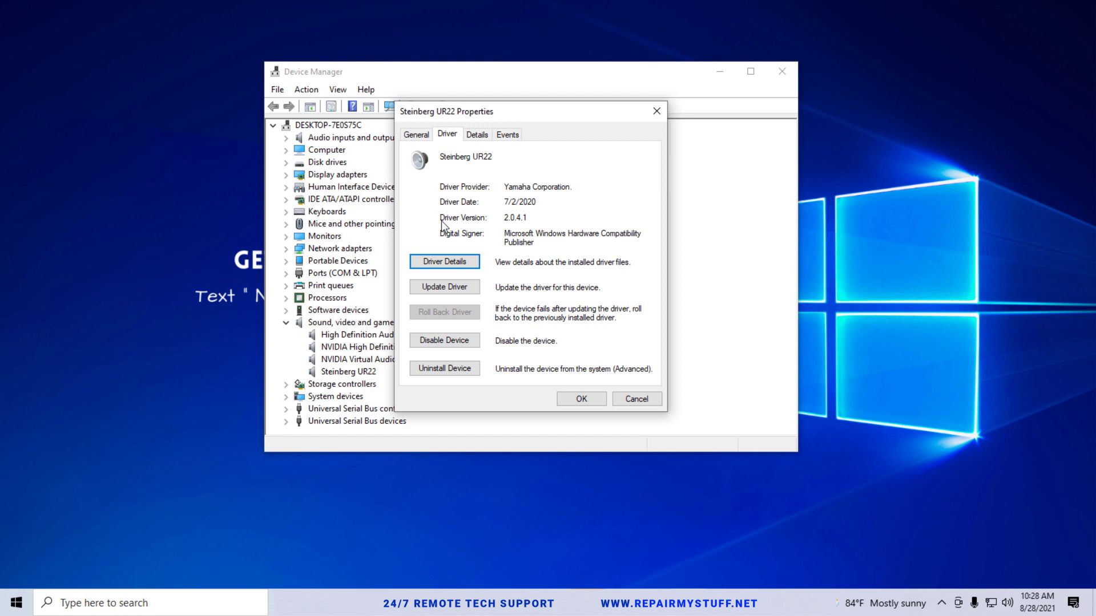
pyautogui.doubleClick(506, 218)
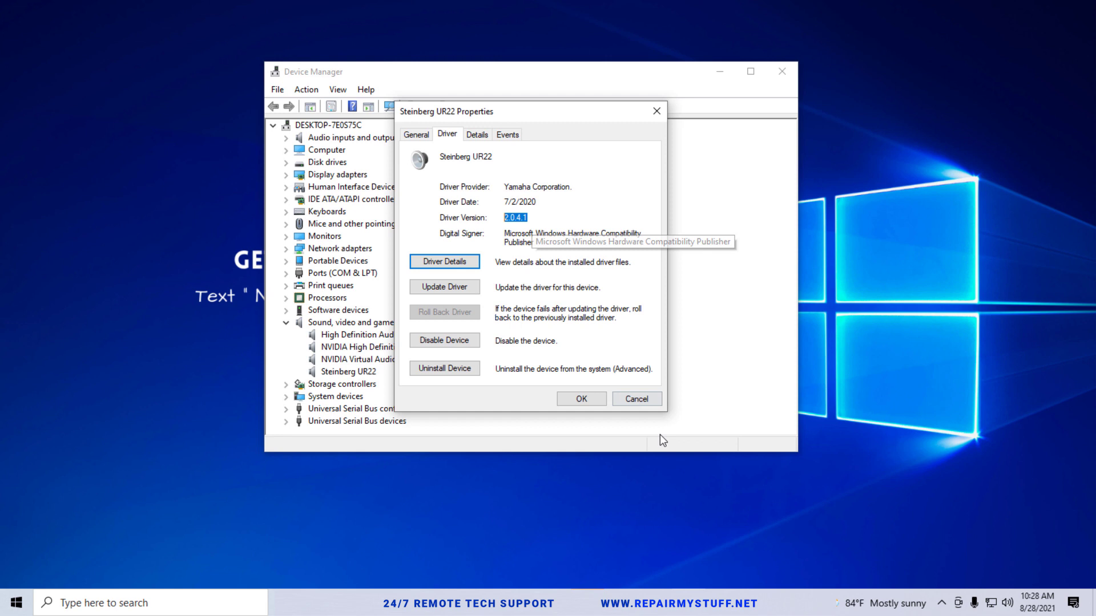
pyautogui.click(635, 399)
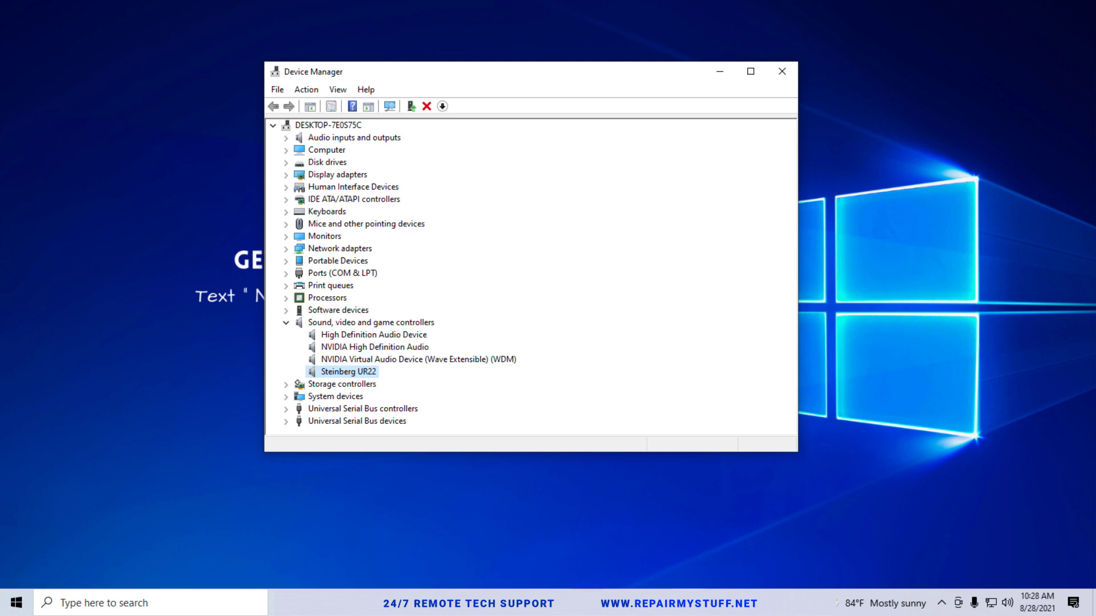
pyautogui.click(339, 372)
pyautogui.rightClick(339, 374)
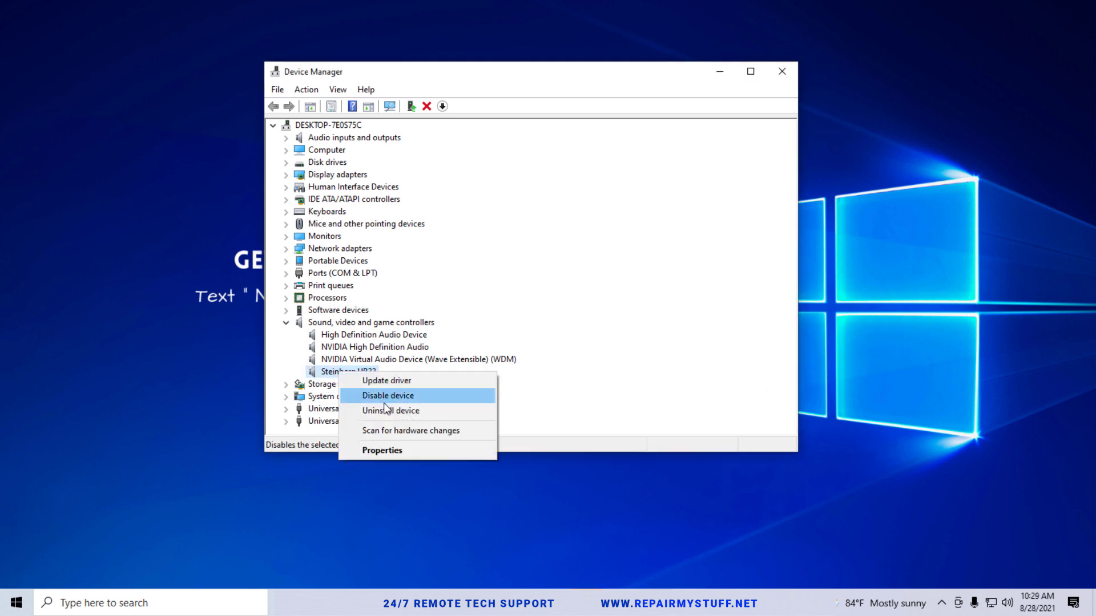
pyautogui.click(416, 449)
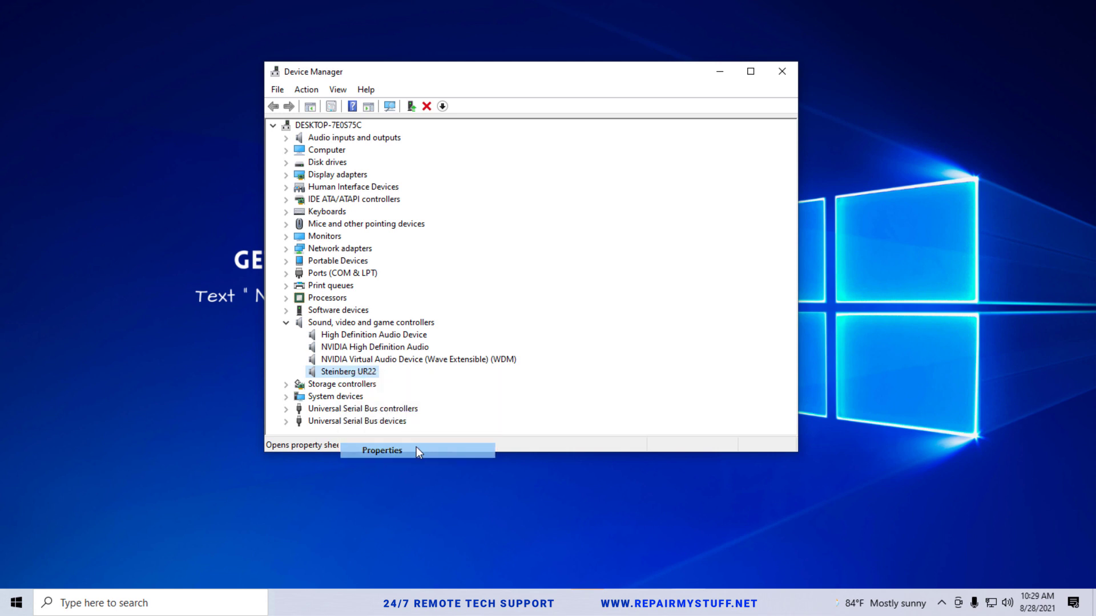
pyautogui.click(447, 135)
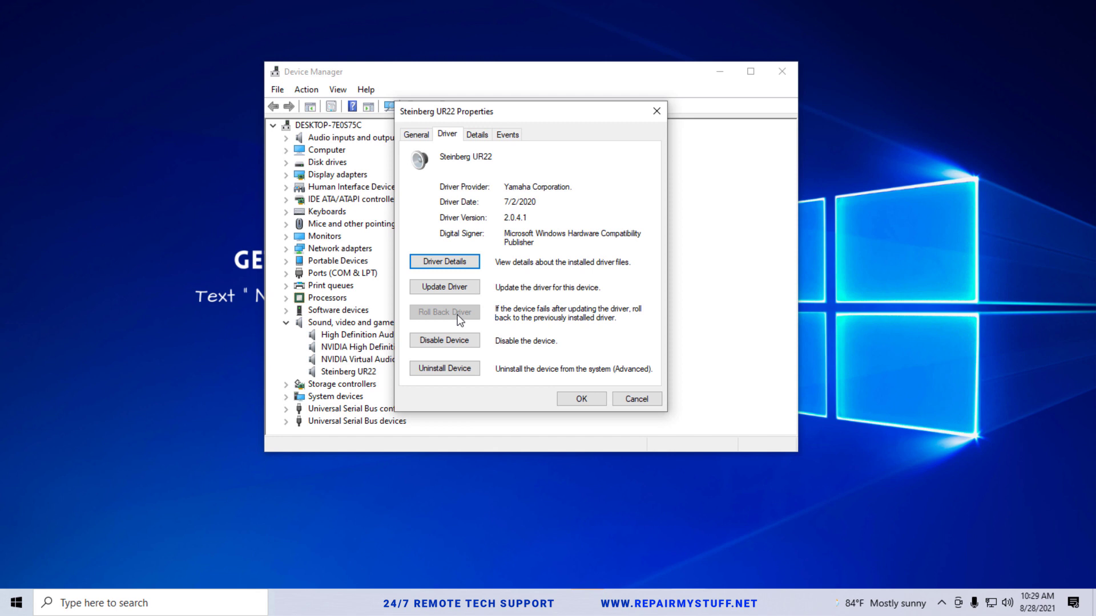
pyautogui.click(631, 398)
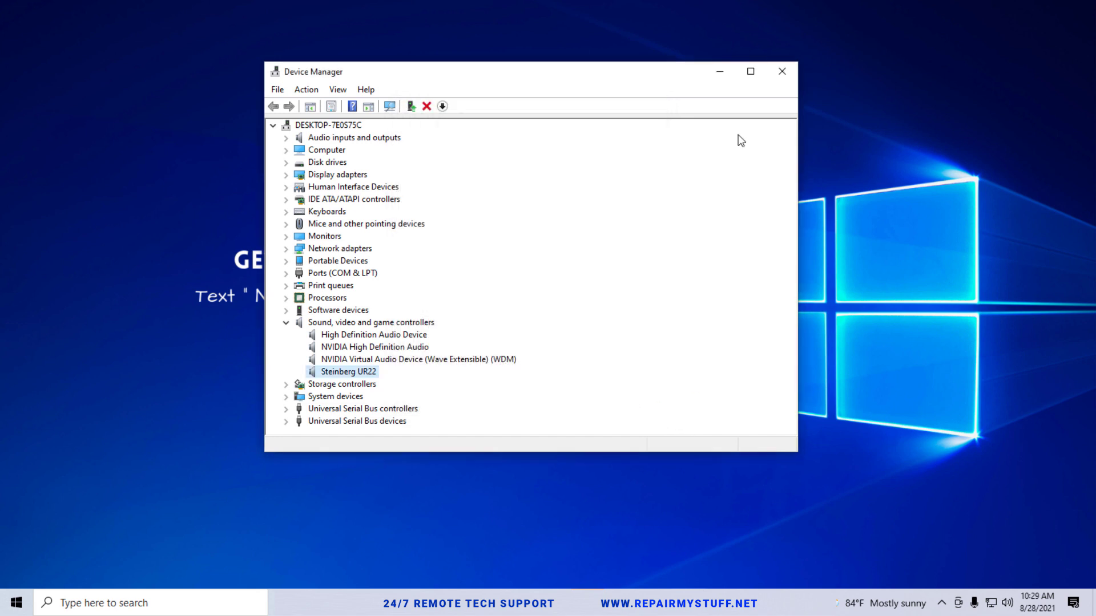
# Close the Device Manager window, leaving only the desktop
pyautogui.click(793, 71)
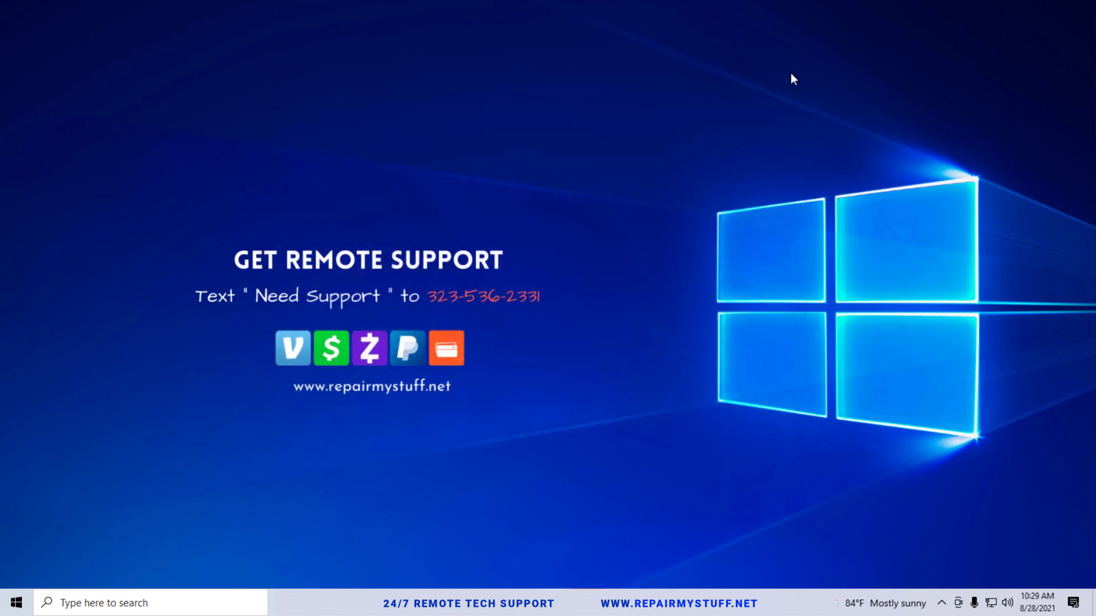